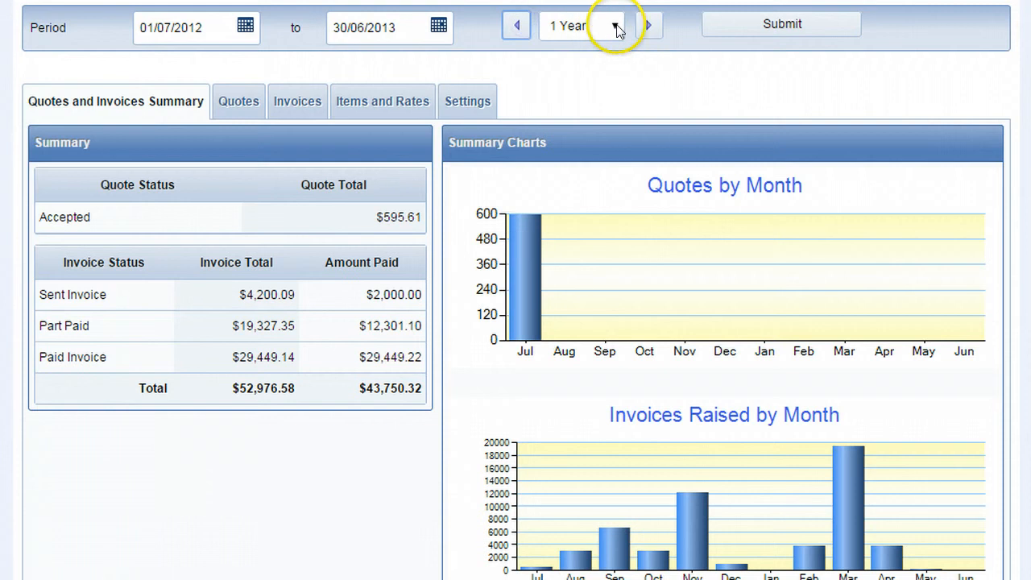
Check the available period lengths and look through the monthly summary charts for quotes and invoices.
left_click(615, 25)
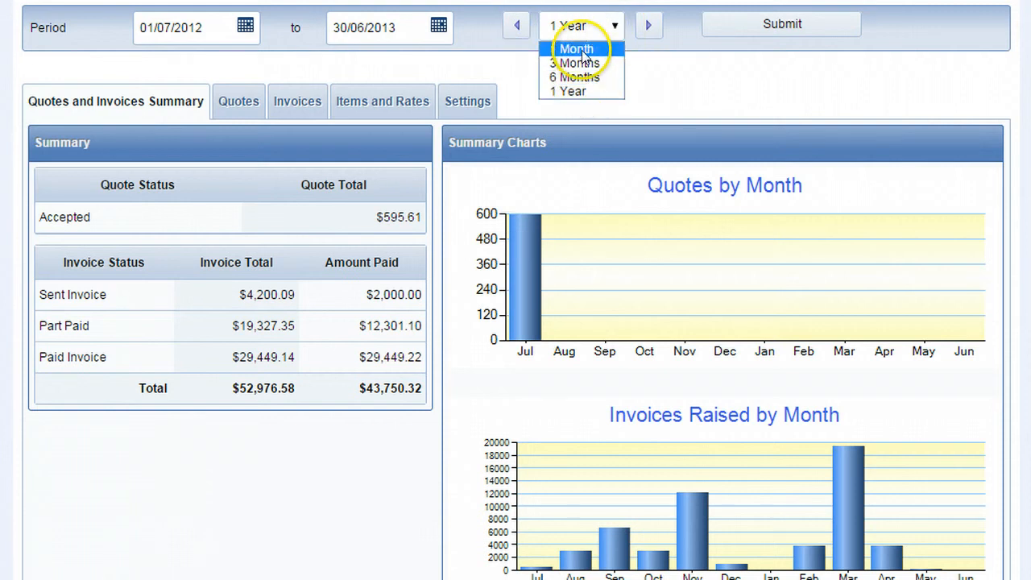
left_click(674, 43)
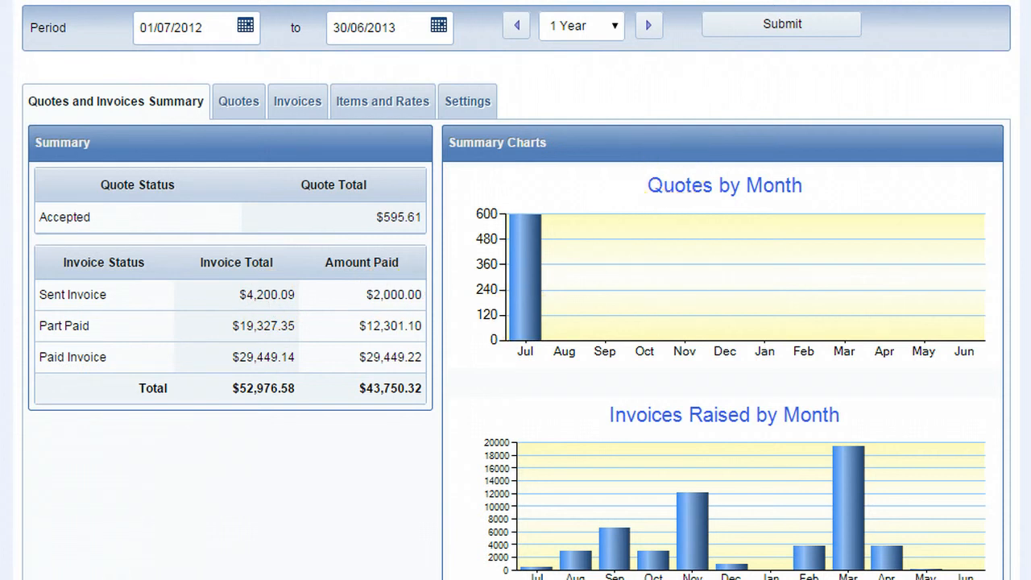
scroll(515, 290, "down", 3)
scroll(515, 290, "up", 3)
Show the quotes list and set its quote status search criterion to Sent.
left_click(238, 103)
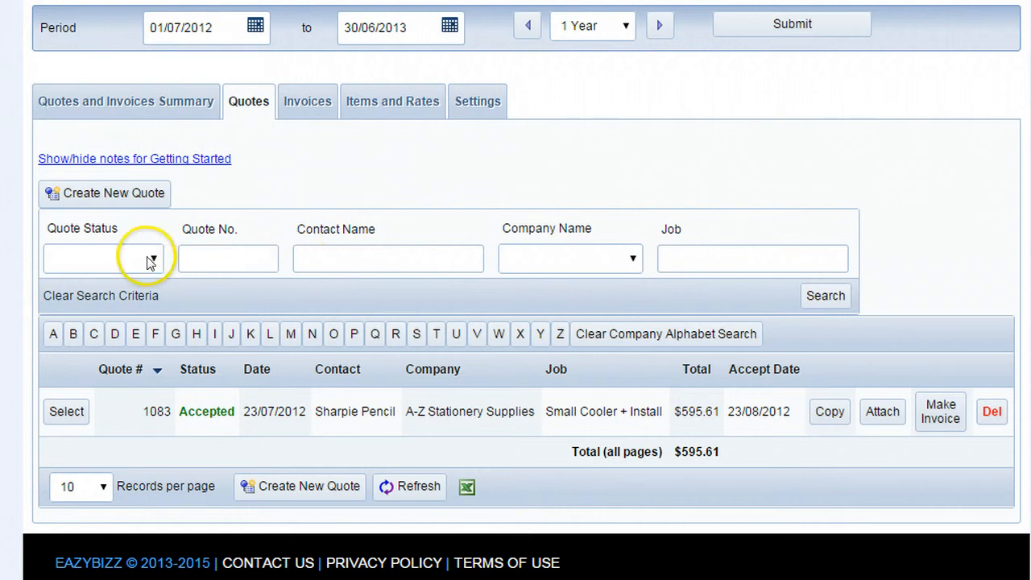
left_click(149, 262)
left_click(102, 307)
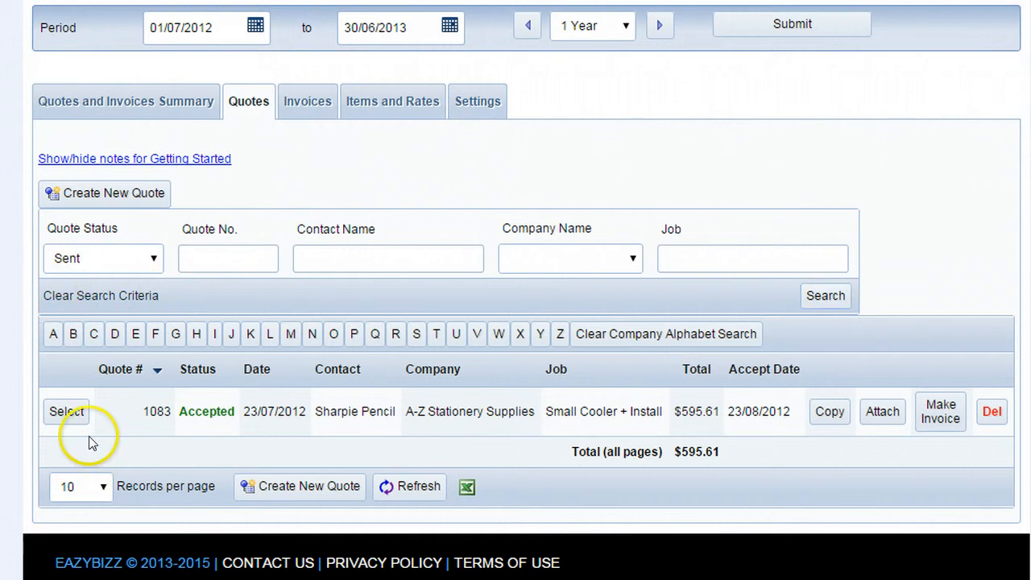
left_click(68, 415)
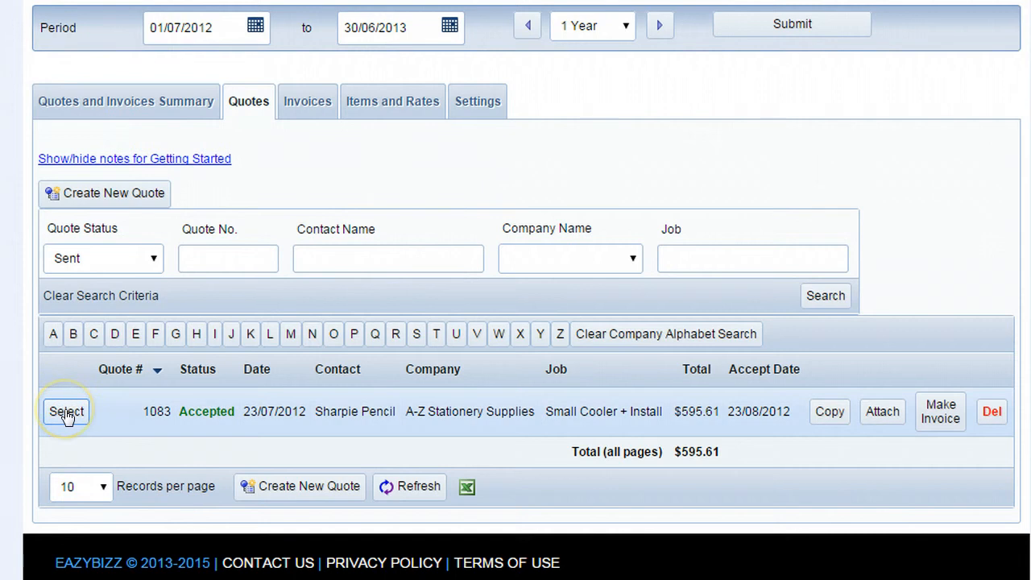
left_click(825, 412)
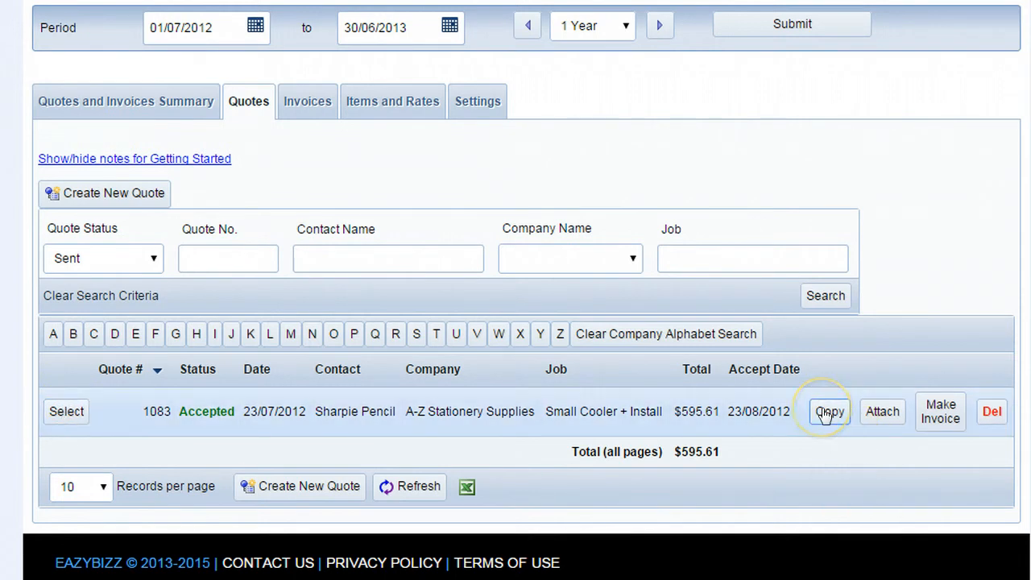
left_click(882, 413)
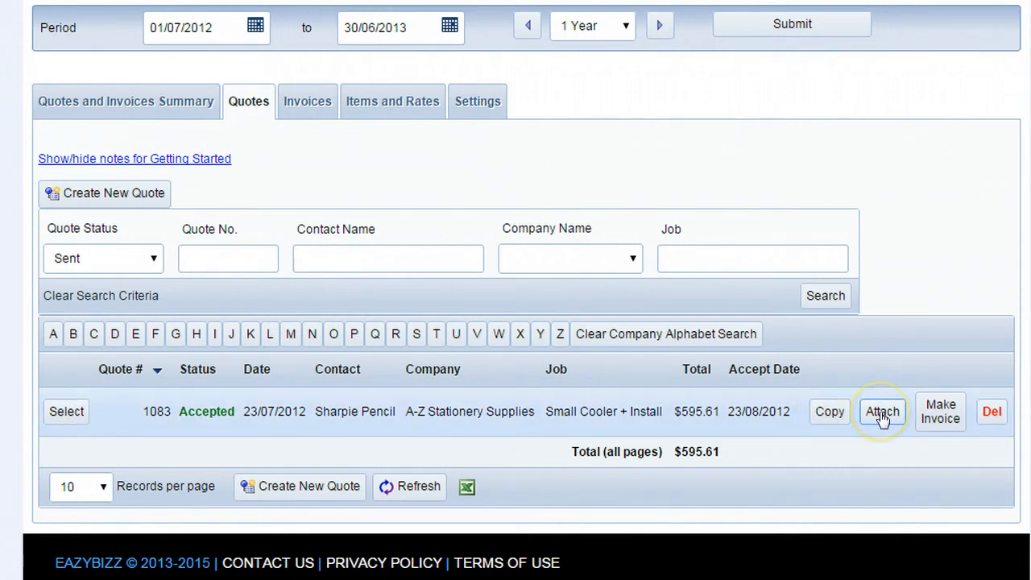
left_click(943, 412)
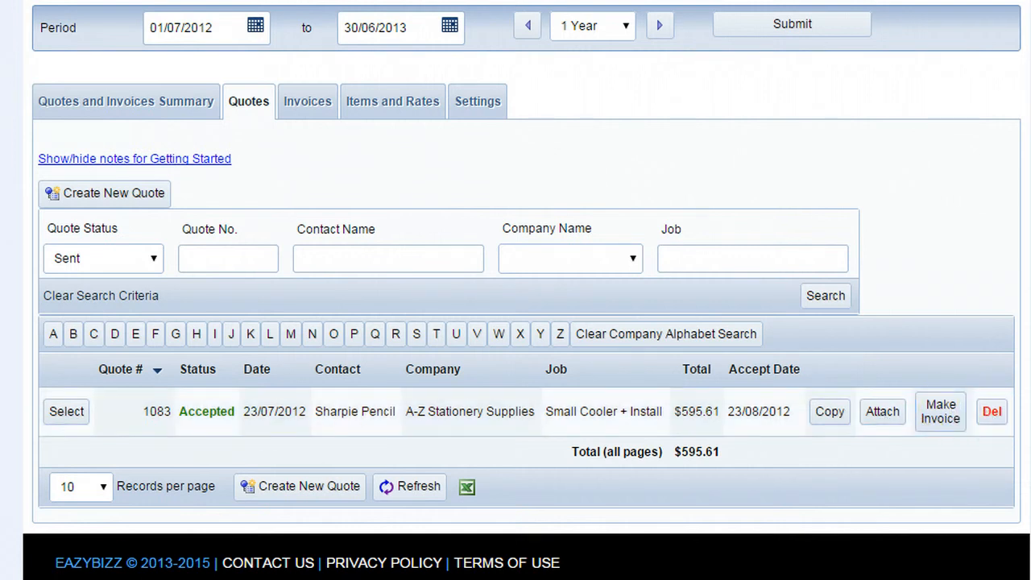
Start a new quote and go through its form down to the item lines, notes and totals.
left_click(104, 193)
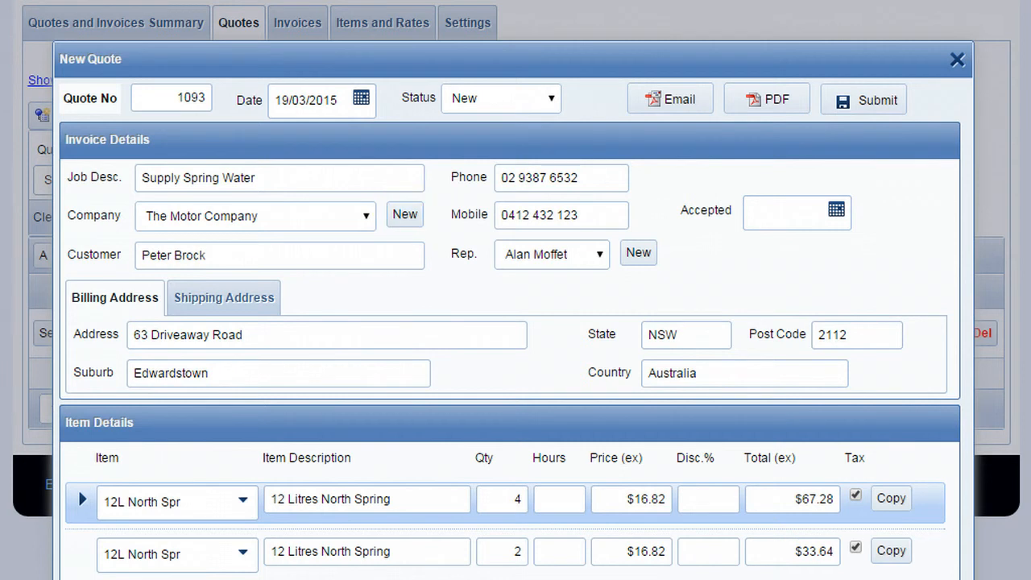
left_click(638, 253)
scroll(515, 290, "down", 3)
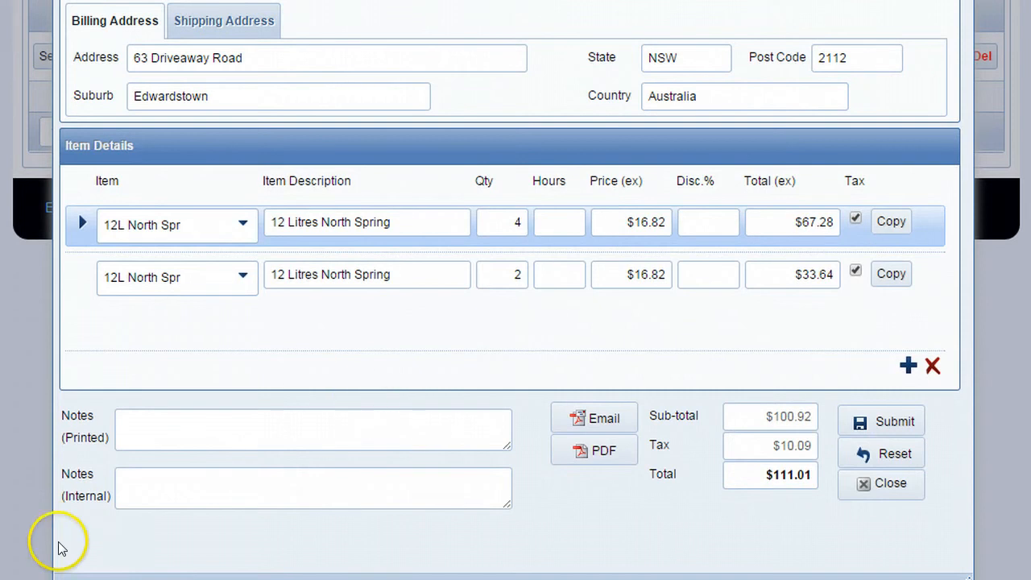
Browse the selectable items for the quote's first item line, from the spring water products to the cooler rentals.
left_click(243, 224)
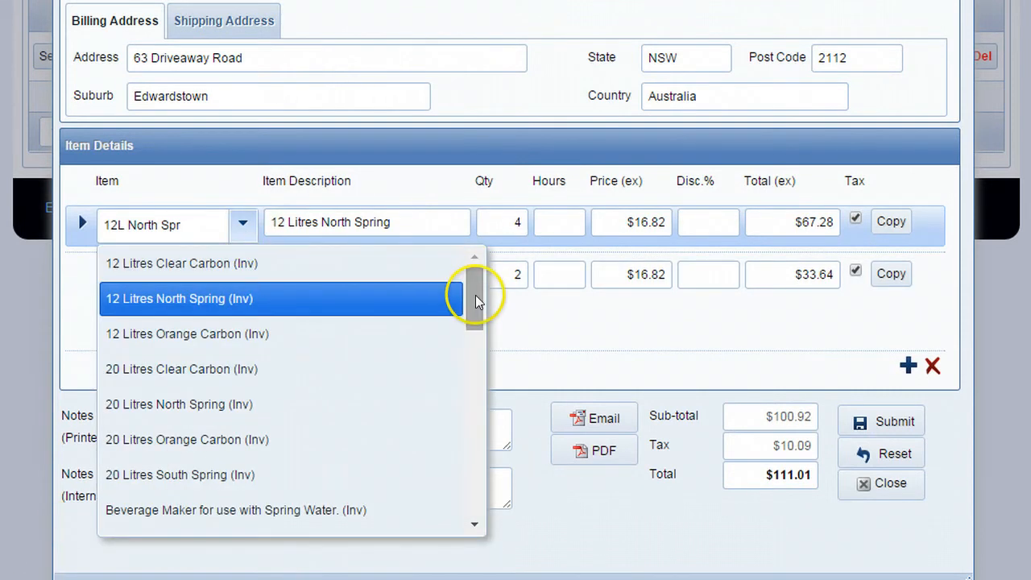
left_click_drag(475, 293, 472, 341)
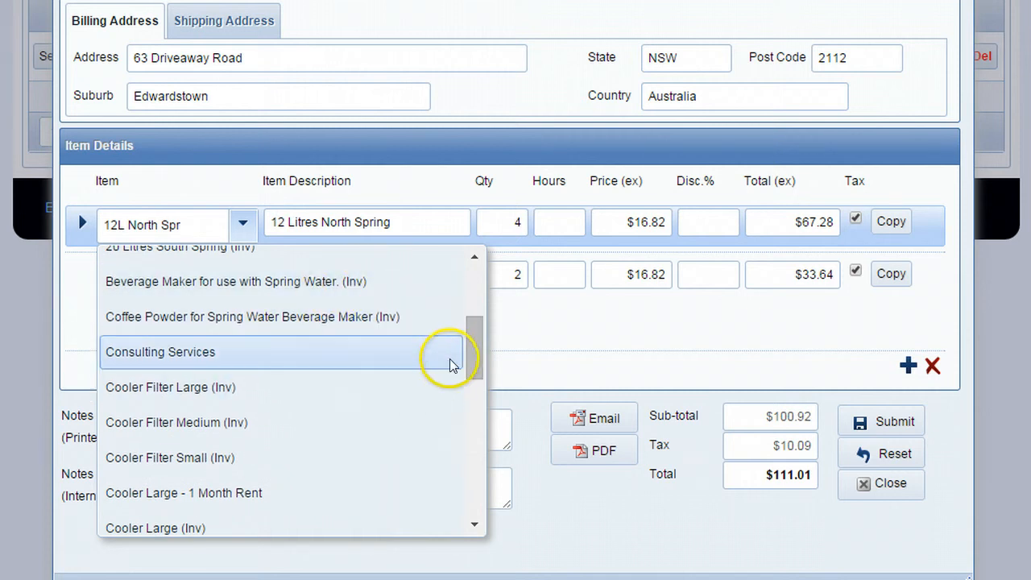
left_click_drag(470, 349, 476, 377)
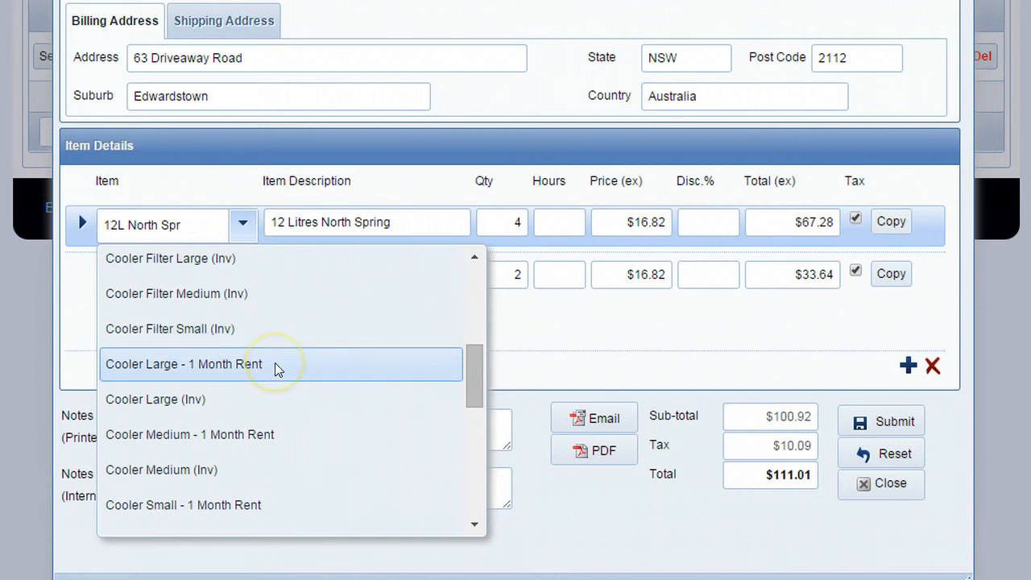
scroll(723, 46, "up", 4)
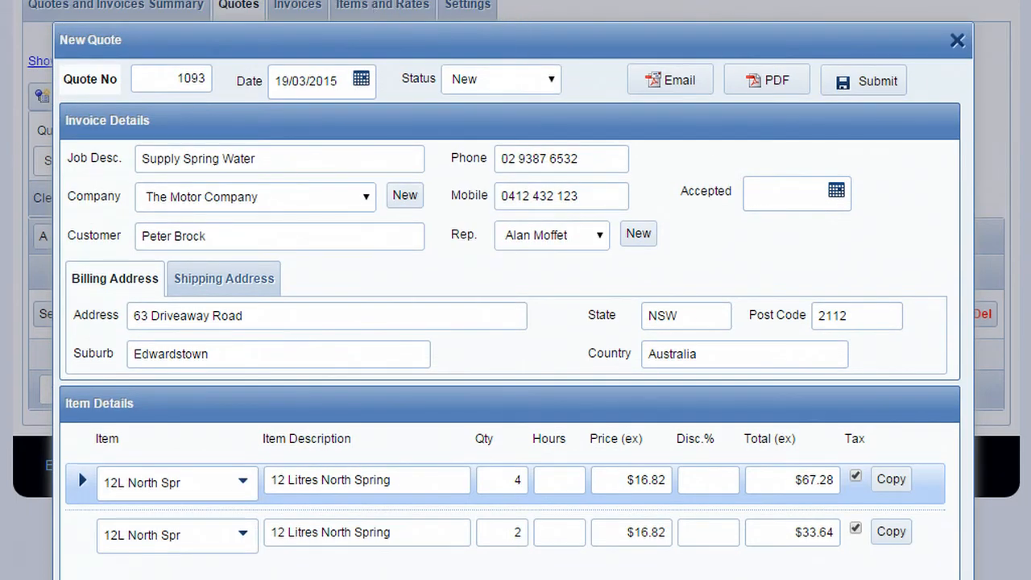
scroll(438, 41, "up", 1)
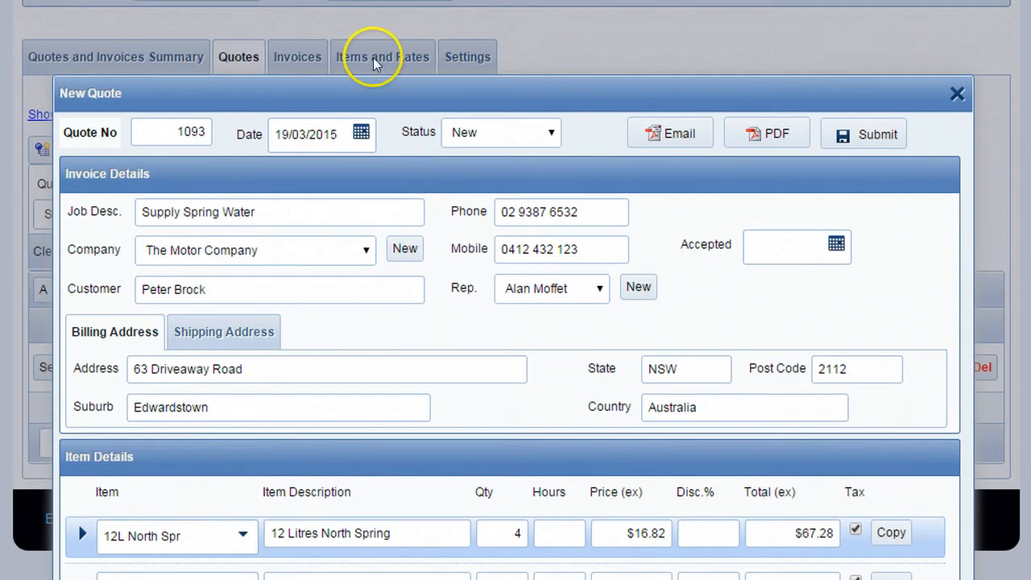
scroll(1001, 32, "down", 4)
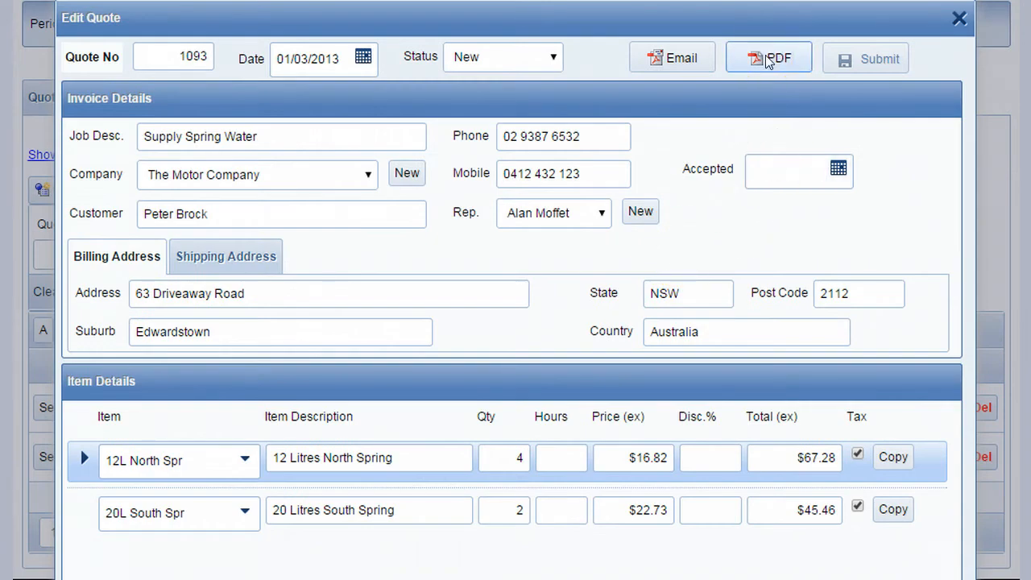
Close the quote form and generate an invoice from The Motor Company's Supply Spring Water quote.
left_click(665, 59)
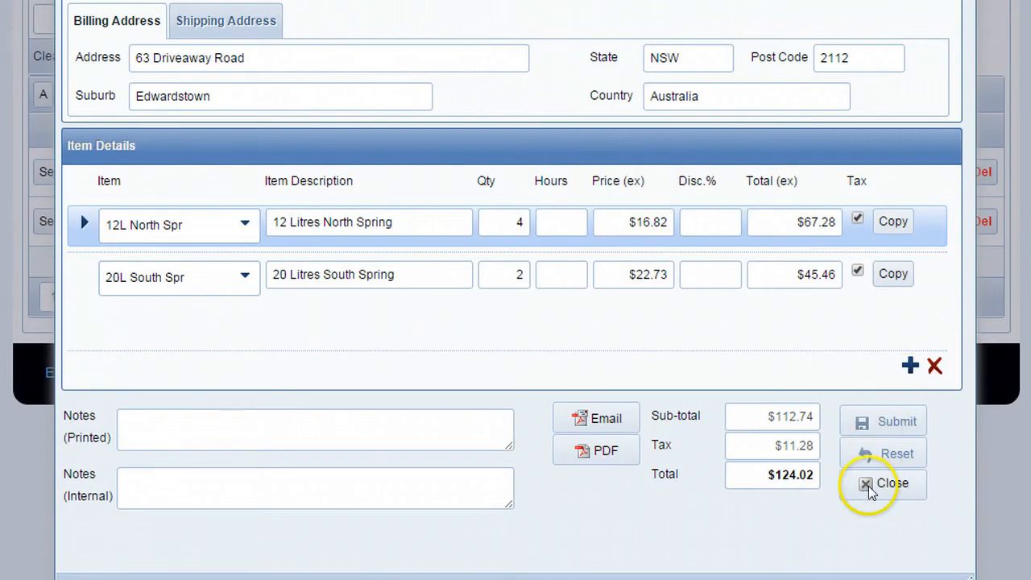
left_click(868, 485)
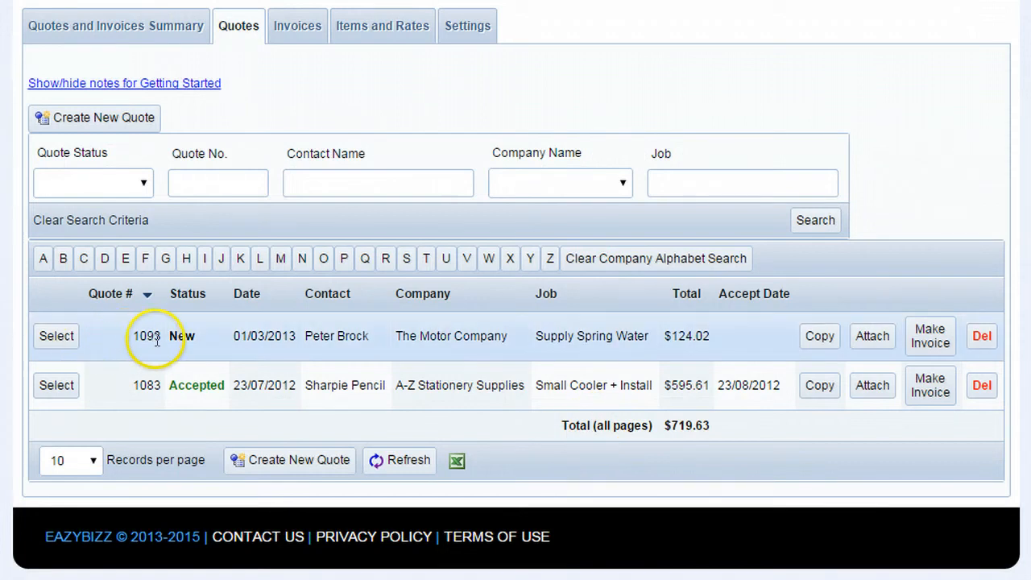
left_click(930, 336)
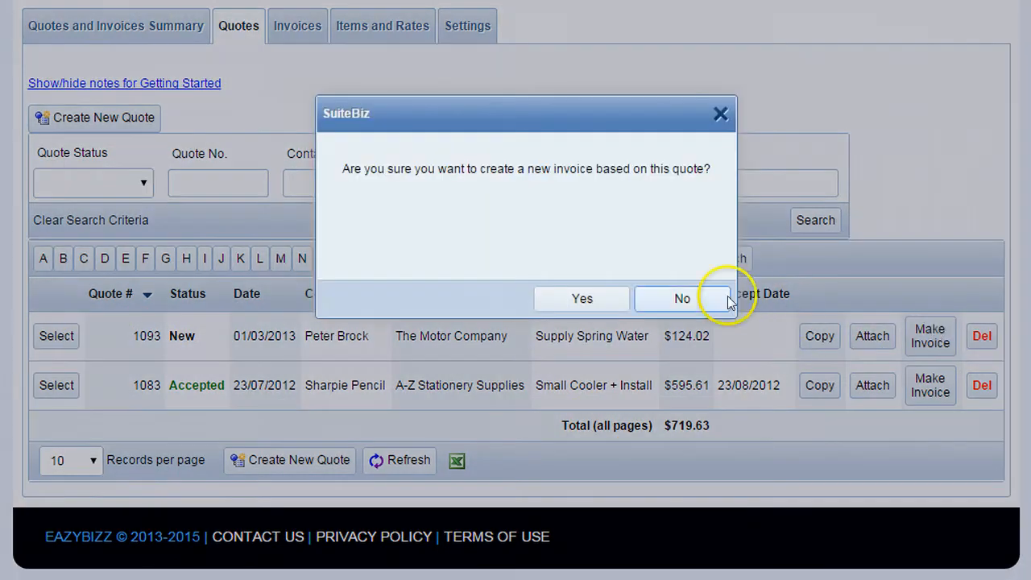
left_click(608, 298)
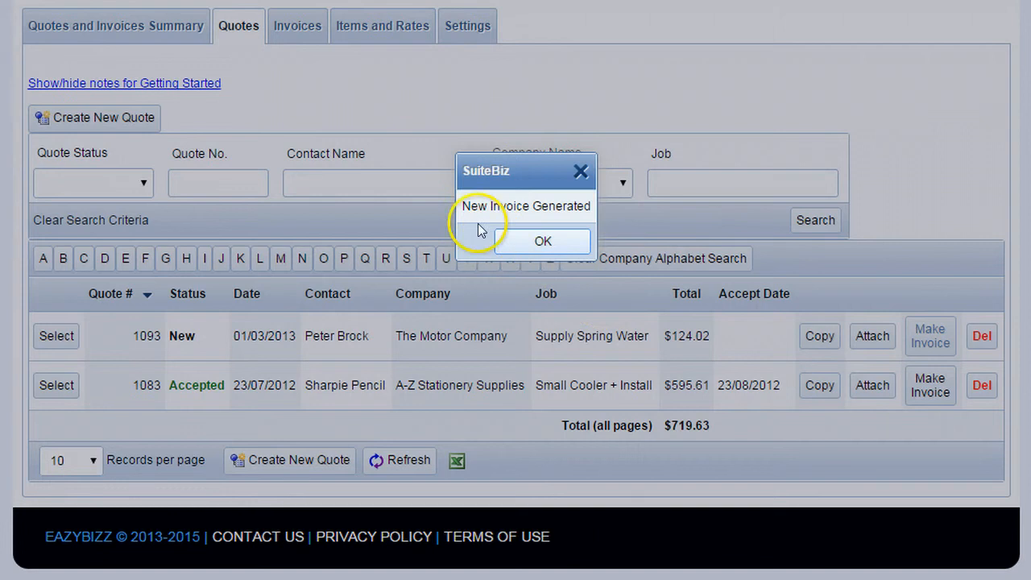
left_click(523, 241)
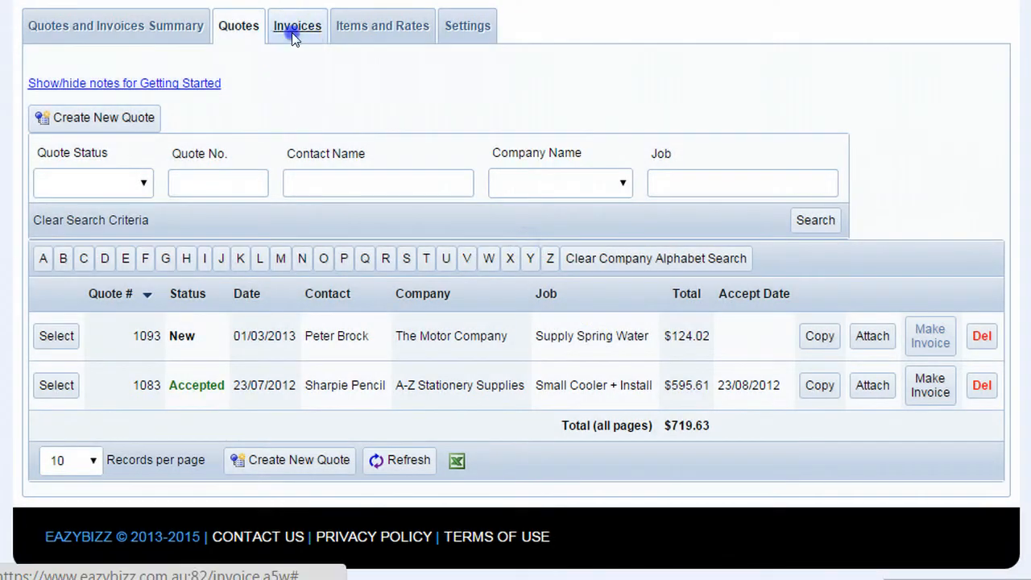
Open the invoices list and examine the invoices' statuses, due dates, totals and amounts paid.
left_click(292, 32)
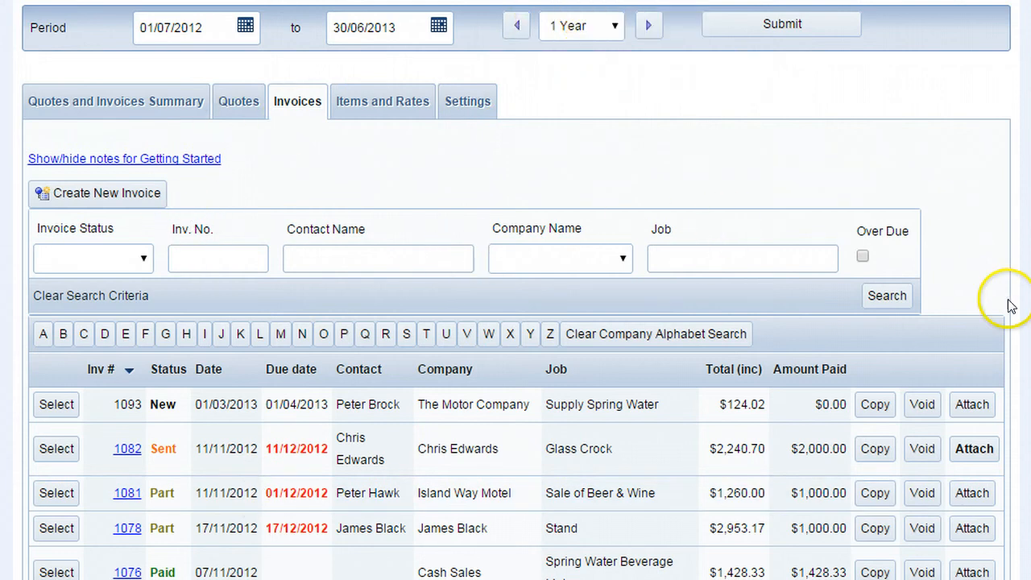
scroll(475, 189, "down", 3)
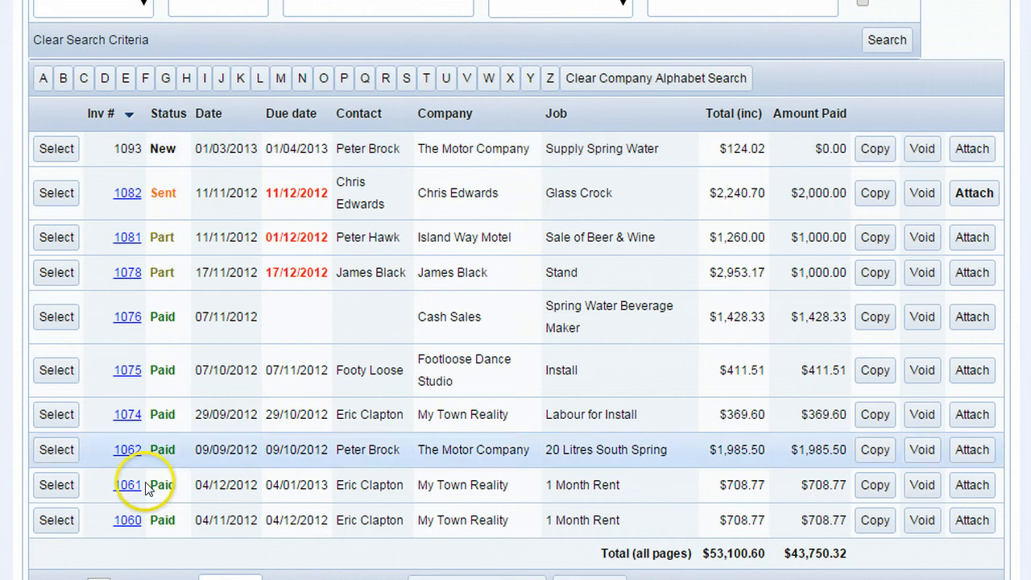
scroll(242, 403, "up", 3)
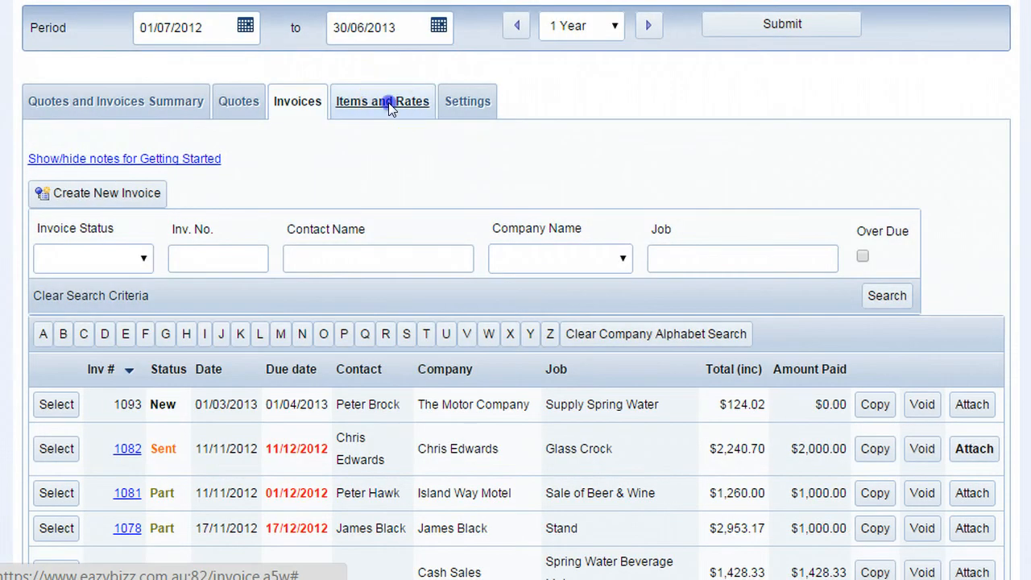
Review the items and rates, and the invoice and quote email settings with their subject and message templates.
left_click(383, 102)
scroll(430, 132, "down", 1)
scroll(701, 248, "down", 2)
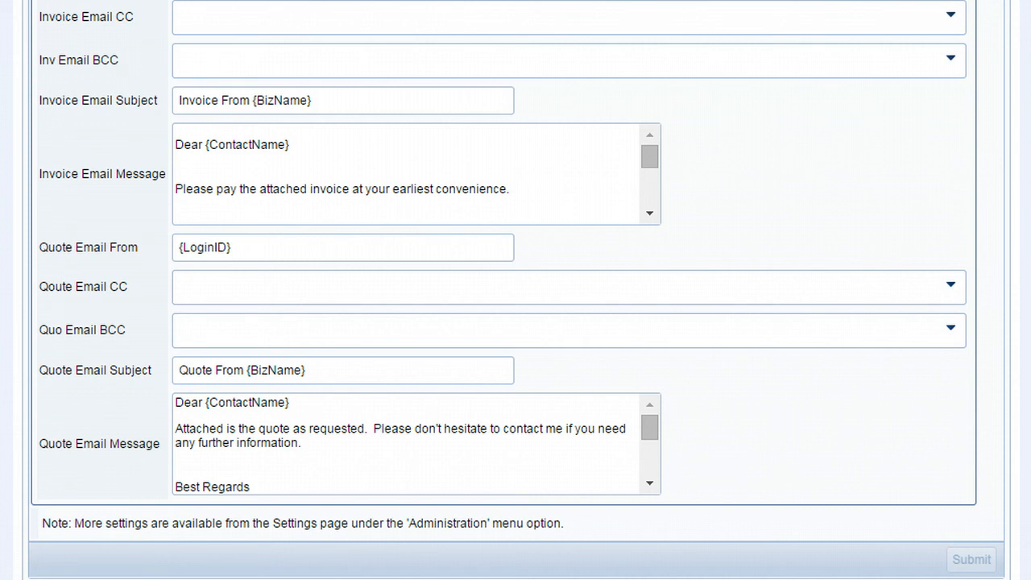
scroll(230, 563, "down", 1)
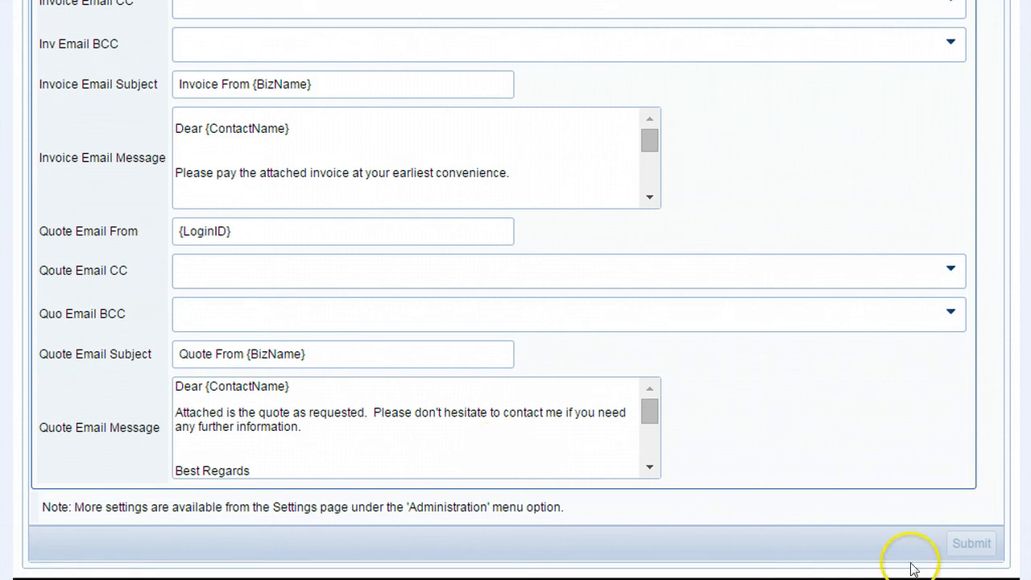